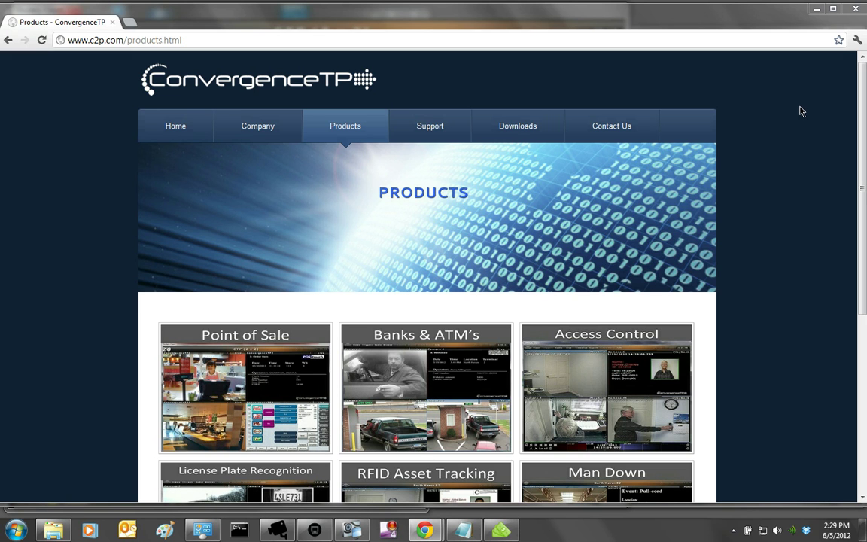
# Bring the Ocularis 'CTP (2 x 2)' camera grid with the ATM simulator to the front
pyautogui.moveTo(862, 98); pyautogui.dragTo(834, 92)
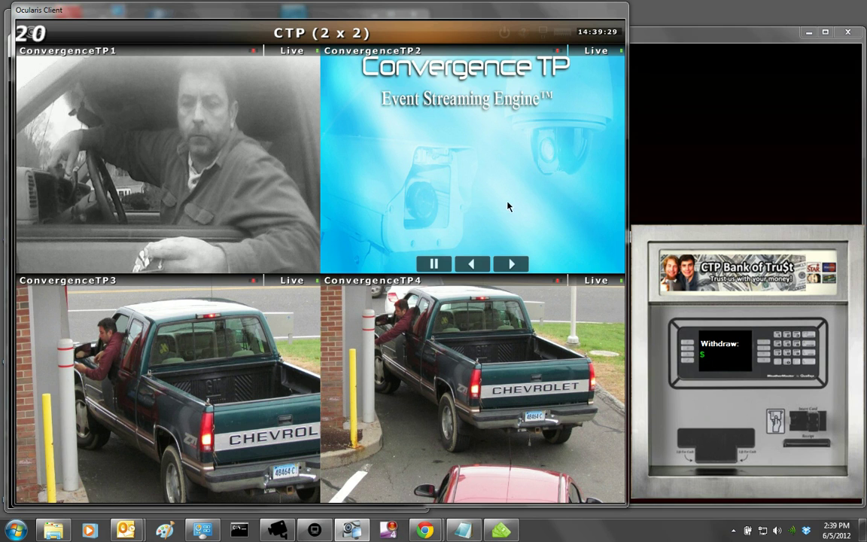
# Submit a $100 withdrawal at the ATM simulator
pyautogui.click(726, 355)
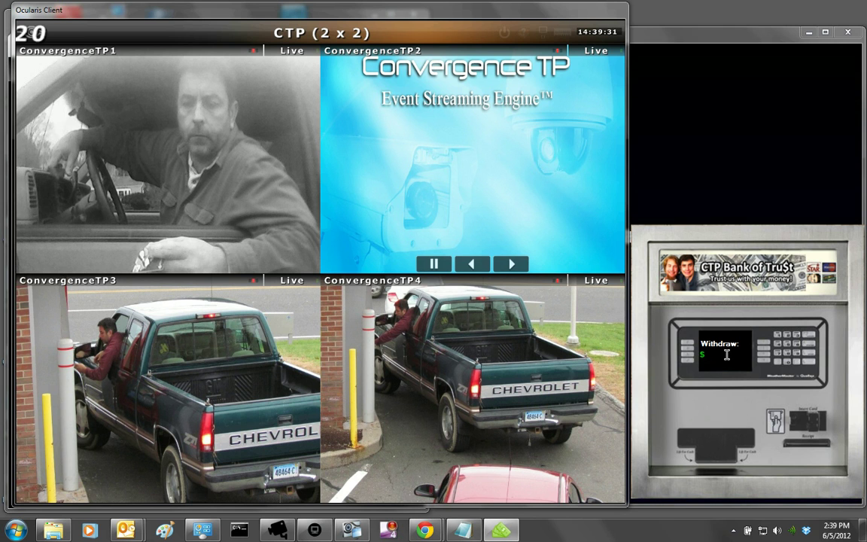
pyautogui.write('100')
pyautogui.press('Return')
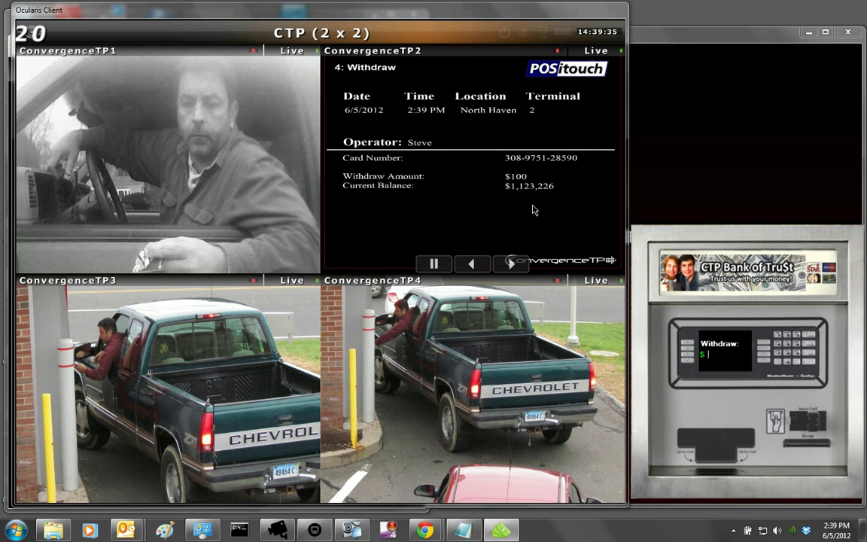
# Enlarge the ConvergenceTP2 tile to view the receipt, then restore the 2x2 grid
pyautogui.moveTo(540, 54)
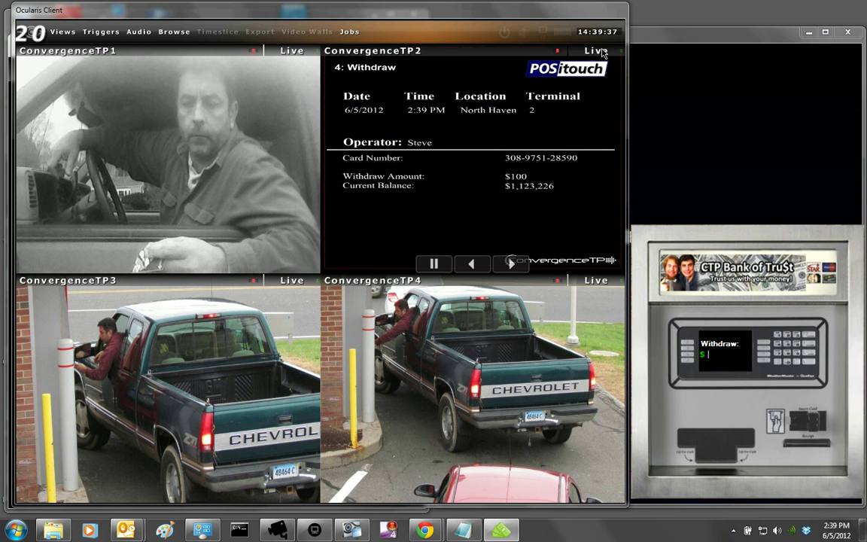
pyautogui.doubleClick(602, 53)
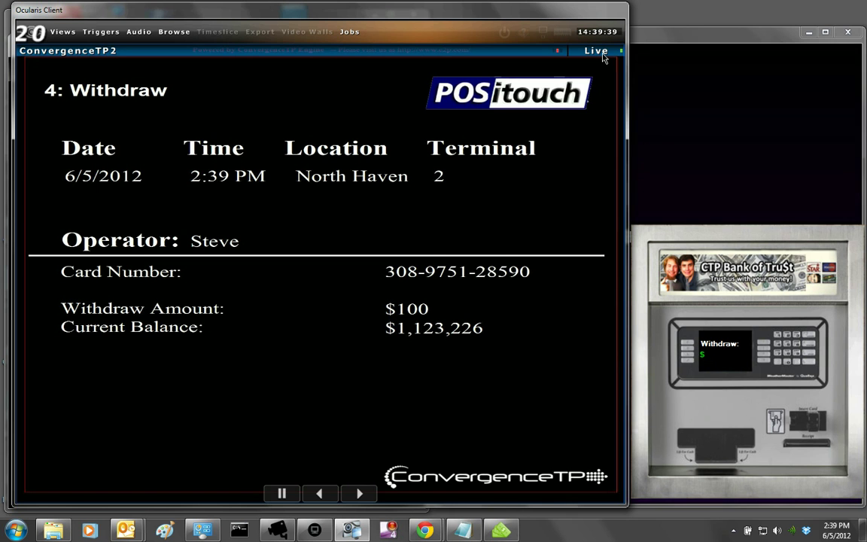
pyautogui.doubleClick(602, 53)
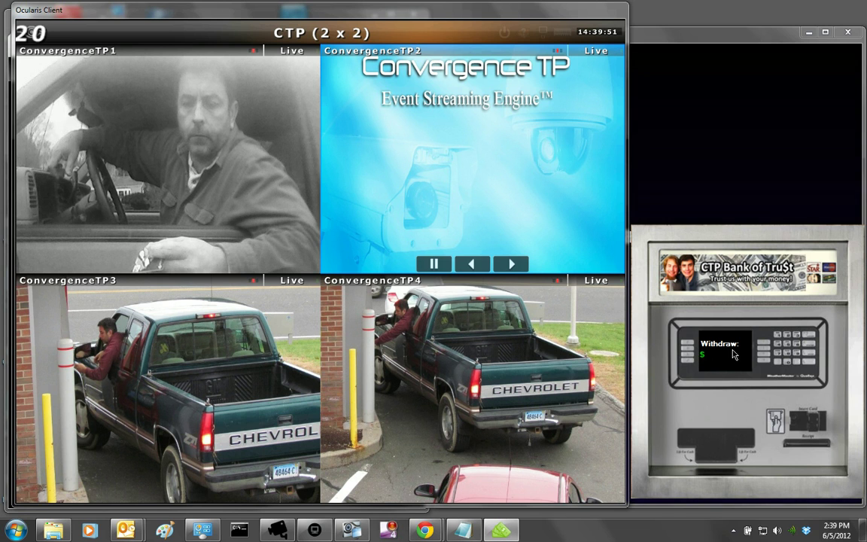
# Submit $200 and $3,000 withdrawals at the ATM simulator
pyautogui.write('200')
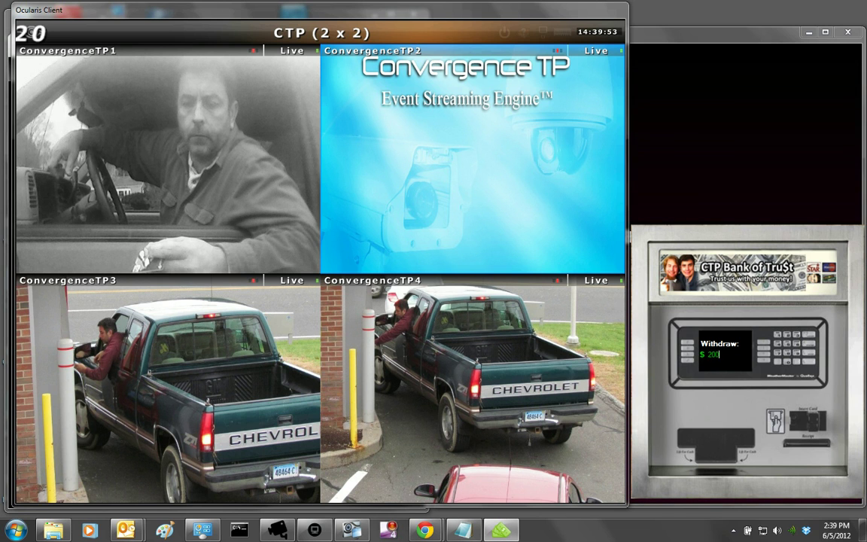
pyautogui.press('BackSpace')
pyautogui.press('BackSpace')
pyautogui.press('BackSpace')
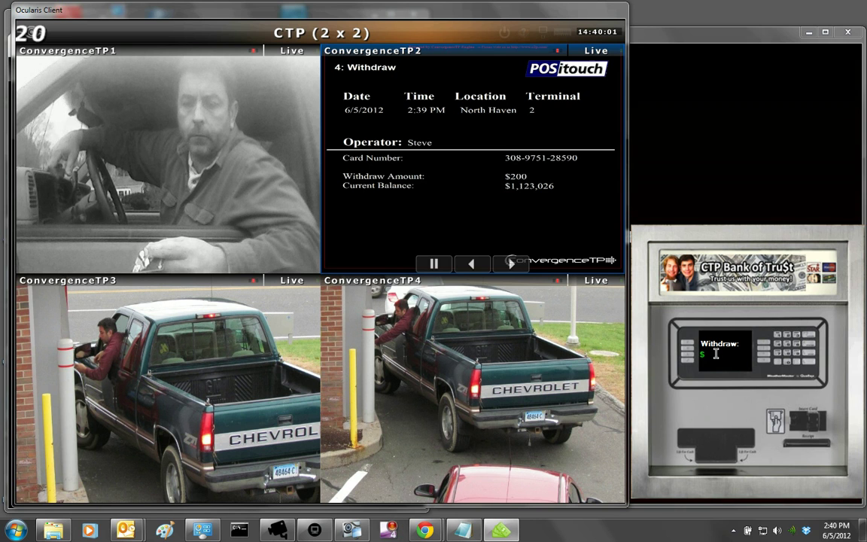
pyautogui.write('3000')
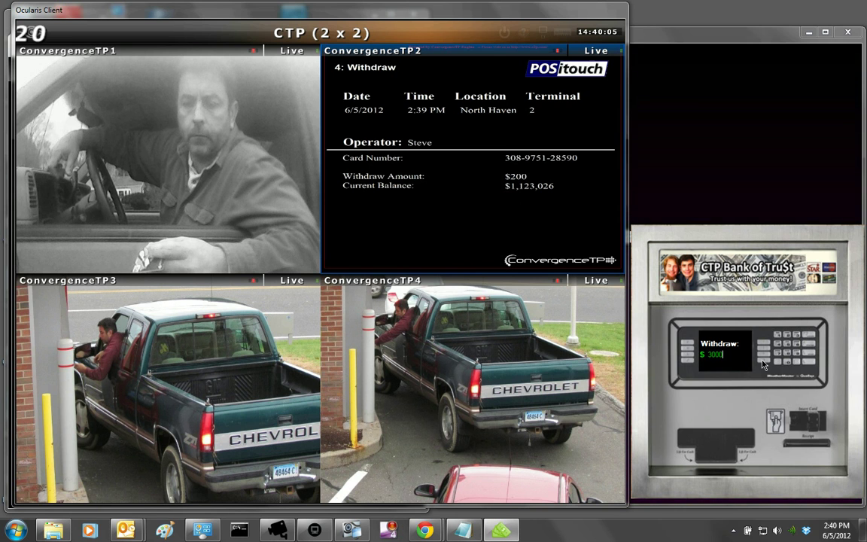
pyautogui.click(786, 350)
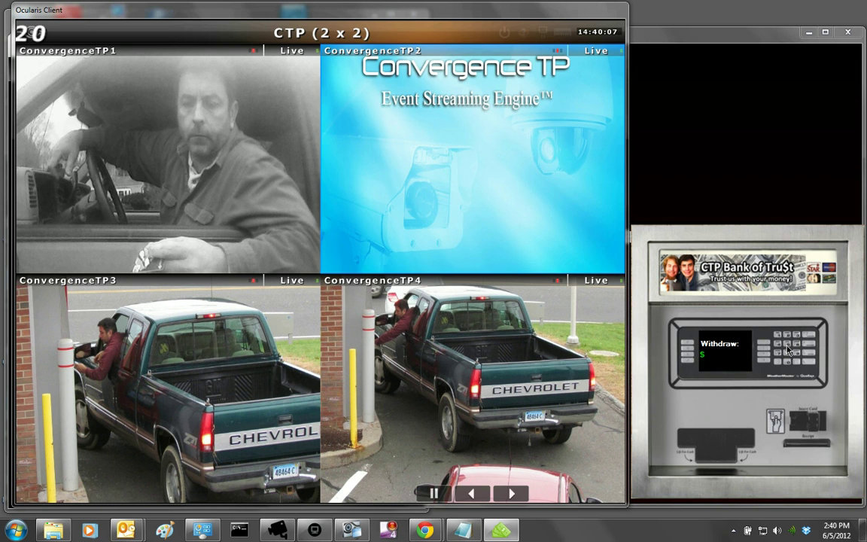
# Enlarge ConvergenceTP2 to check the receipts, restore the grid, and enter another $200 amount
pyautogui.doubleClick(597, 54)
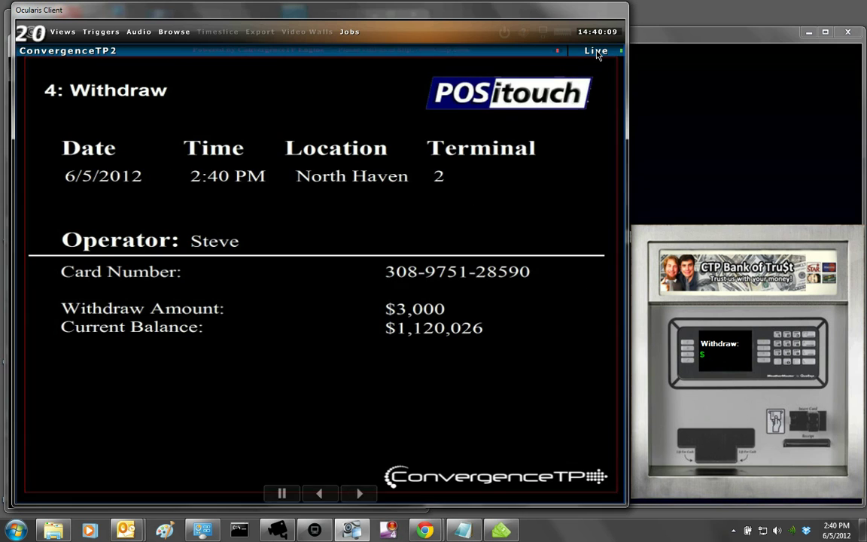
pyautogui.doubleClick(533, 50)
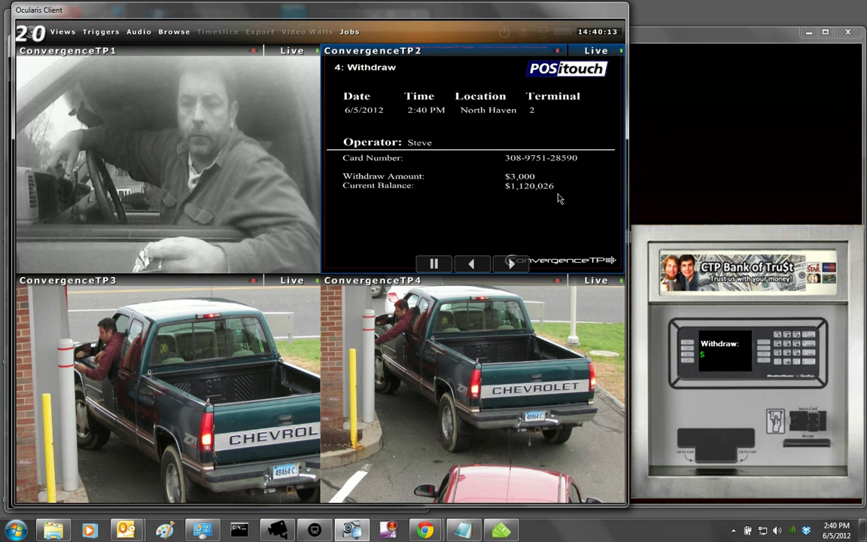
pyautogui.click(714, 352)
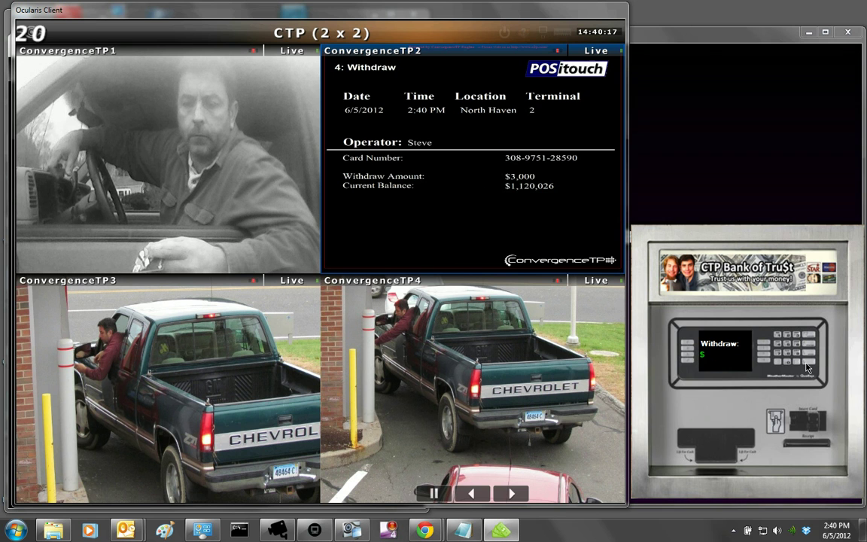
pyautogui.write('200')
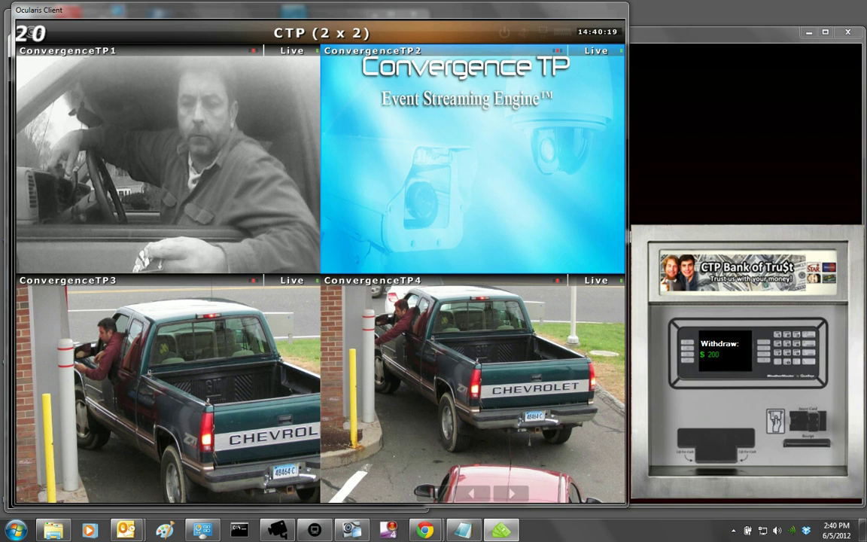
# Submit the $200 withdrawal, then log in to Convergence Search on server 192.168.10.91, port 80
pyautogui.click(788, 357)
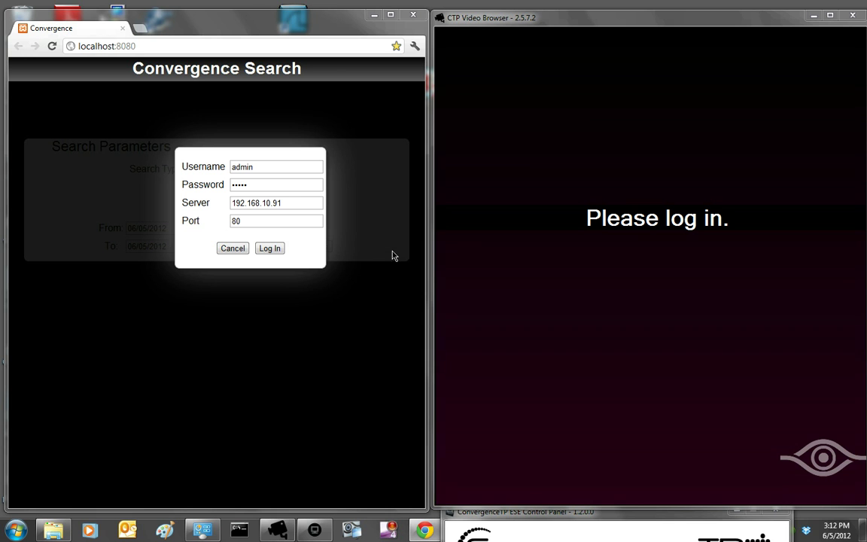
pyautogui.click(273, 249)
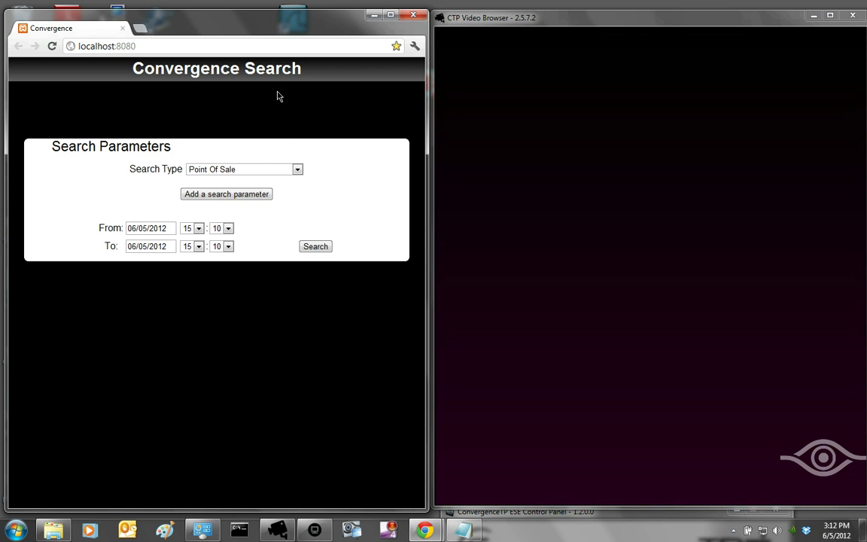
# Search ATM Transaction records from 06/01/2012 to 06/06/2012
pyautogui.click(298, 172)
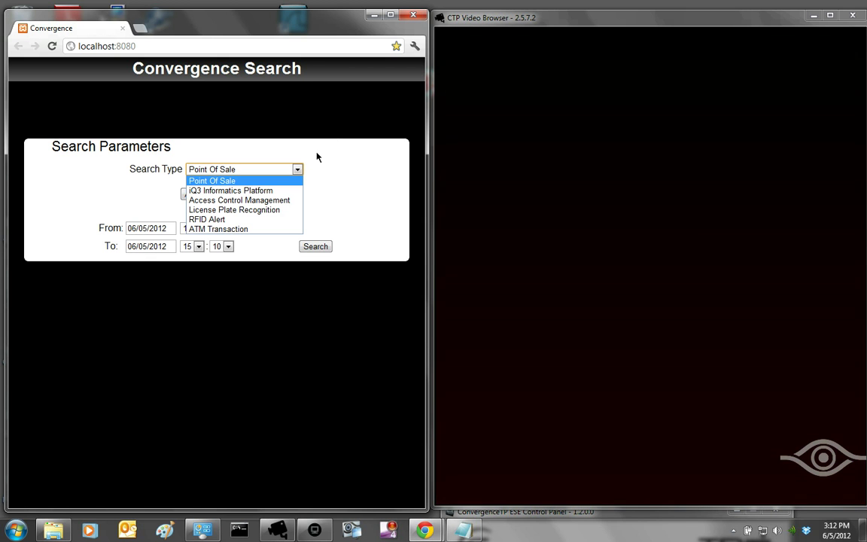
pyautogui.click(273, 233)
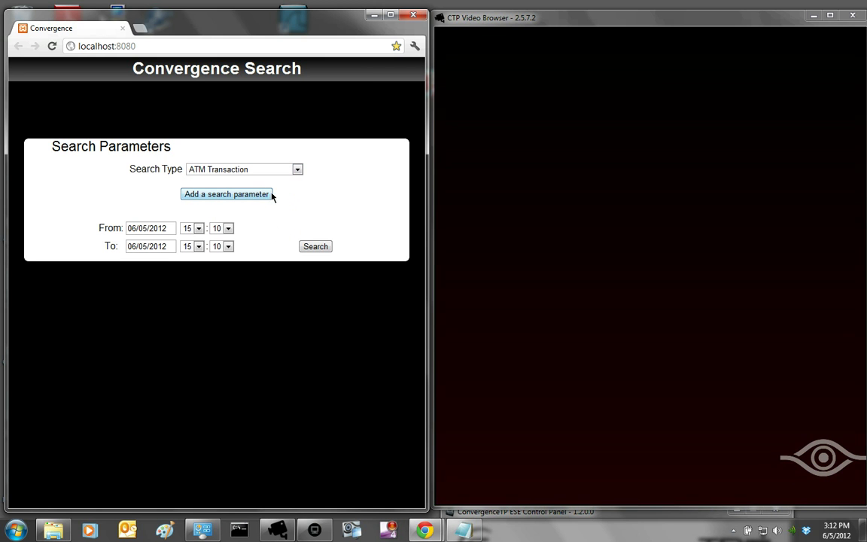
pyautogui.click(163, 227)
pyautogui.click(275, 296)
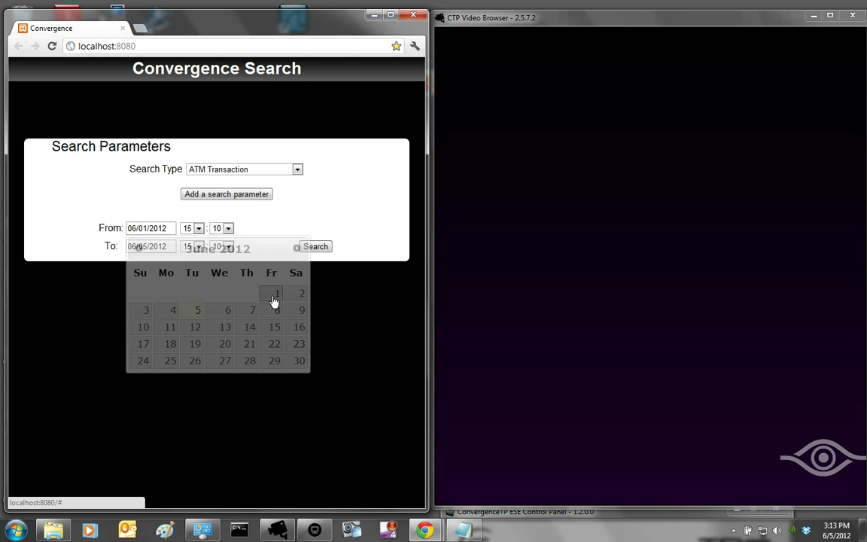
pyautogui.click(147, 246)
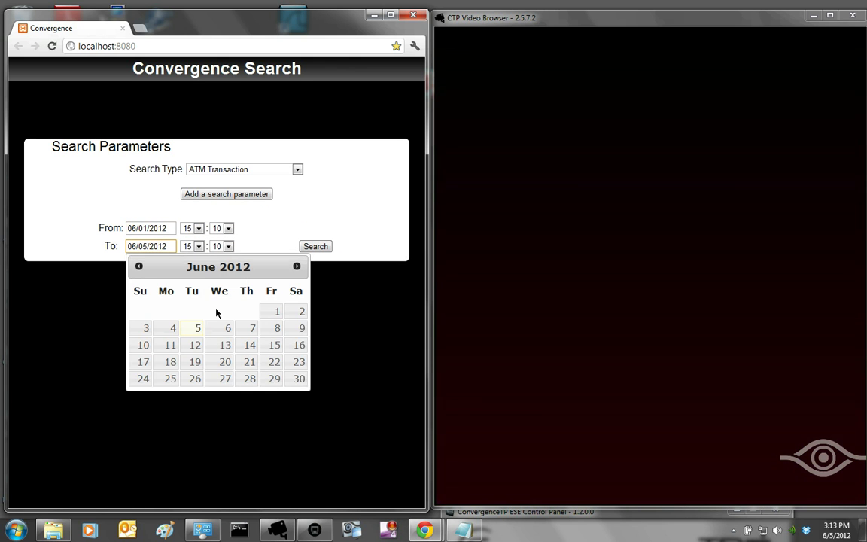
pyautogui.click(226, 329)
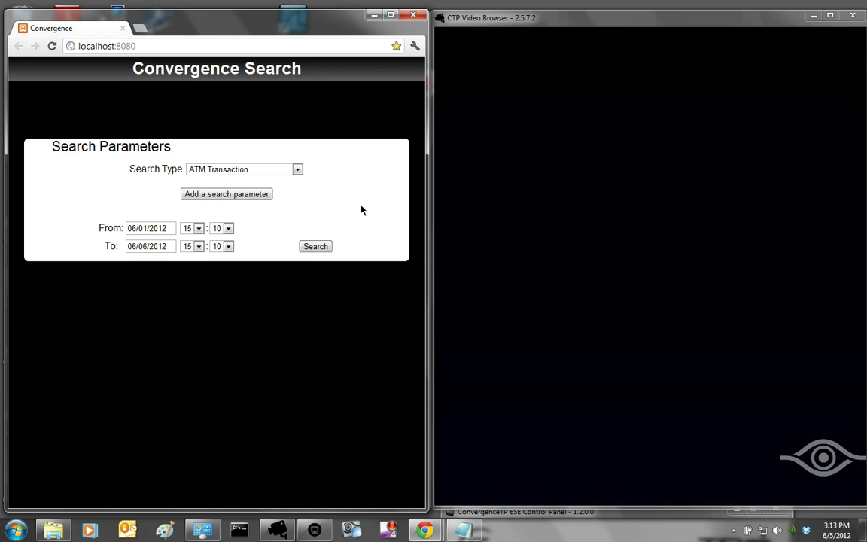
pyautogui.click(317, 246)
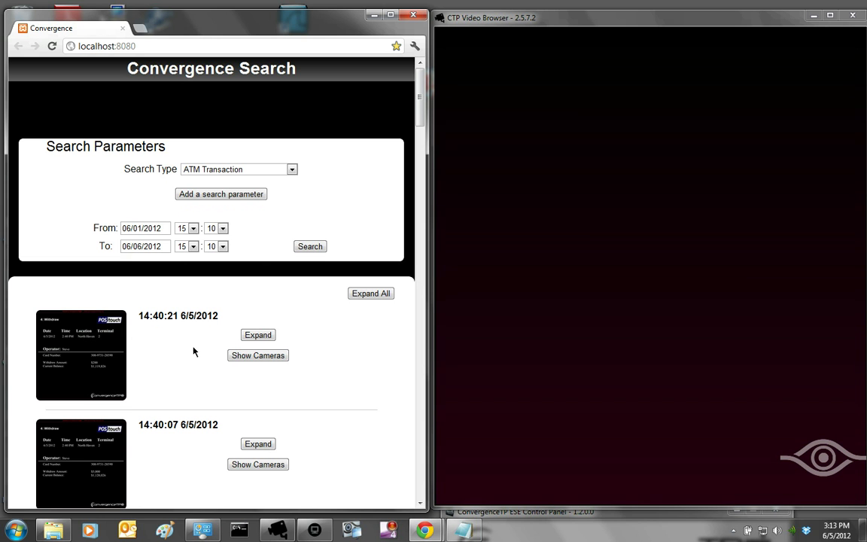
# Replay the $200 withdrawal on four cameras, briefly enlarging ConvergenceTP2, then close the receipt view
pyautogui.click(87, 352)
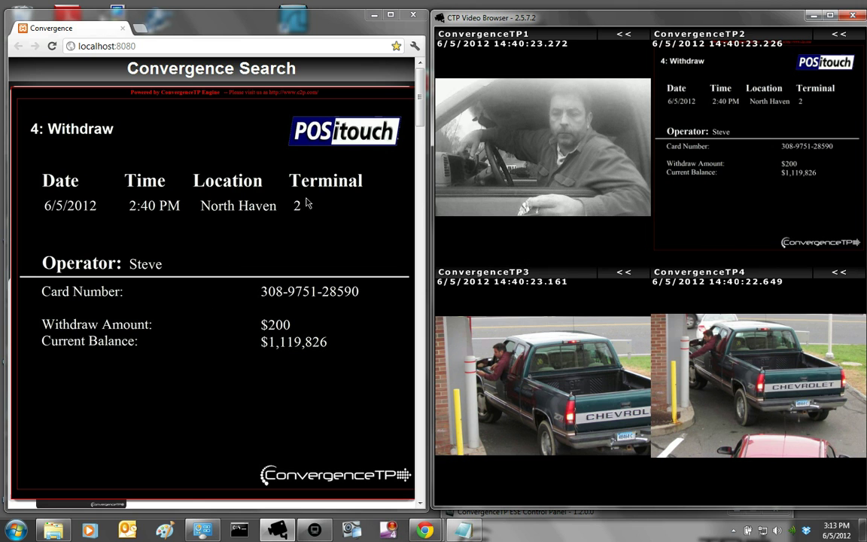
pyautogui.click(841, 35)
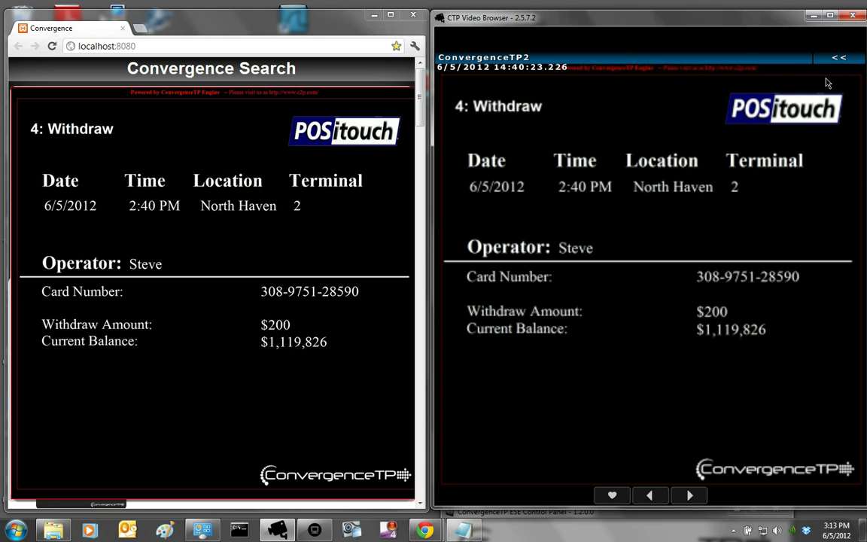
pyautogui.click(841, 59)
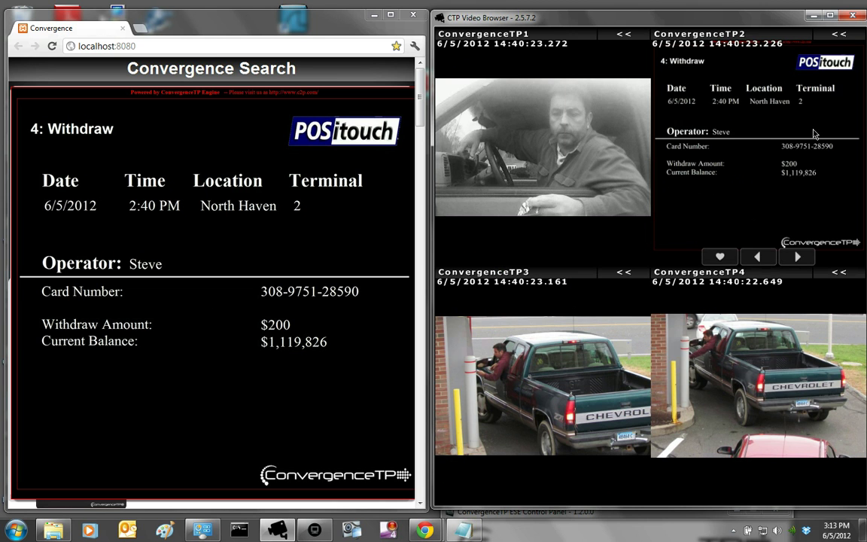
pyautogui.click(214, 302)
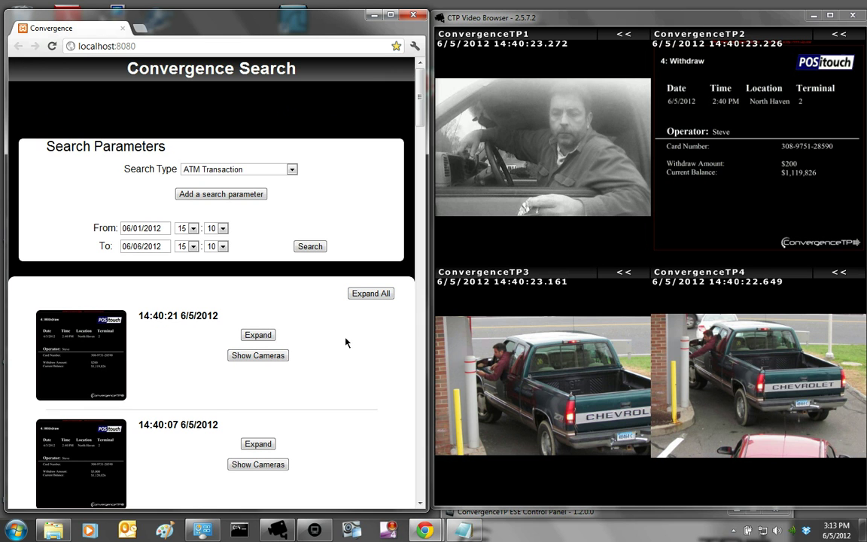
# Expand and collapse the first result, then expand all results showing amounts 200, 3000 and 200
pyautogui.click(257, 336)
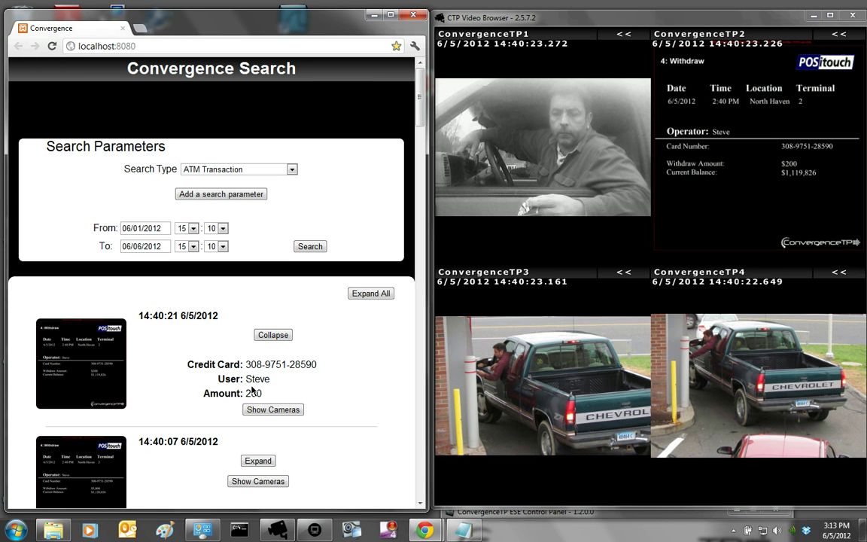
pyautogui.moveTo(662, 155)
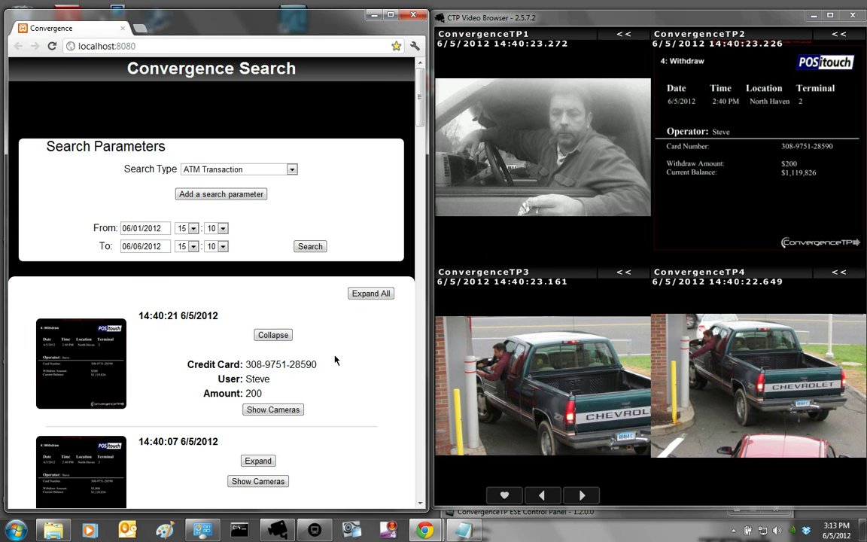
pyautogui.moveTo(685, 112)
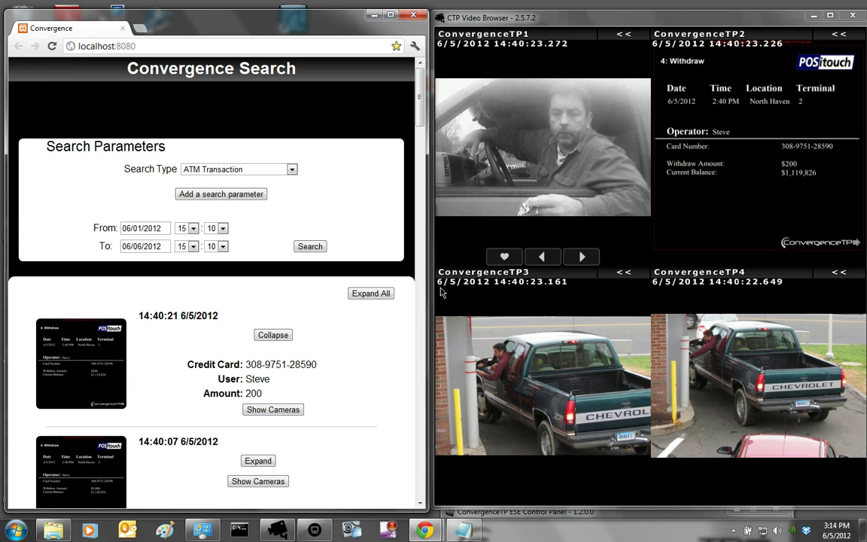
pyautogui.click(274, 336)
pyautogui.click(371, 294)
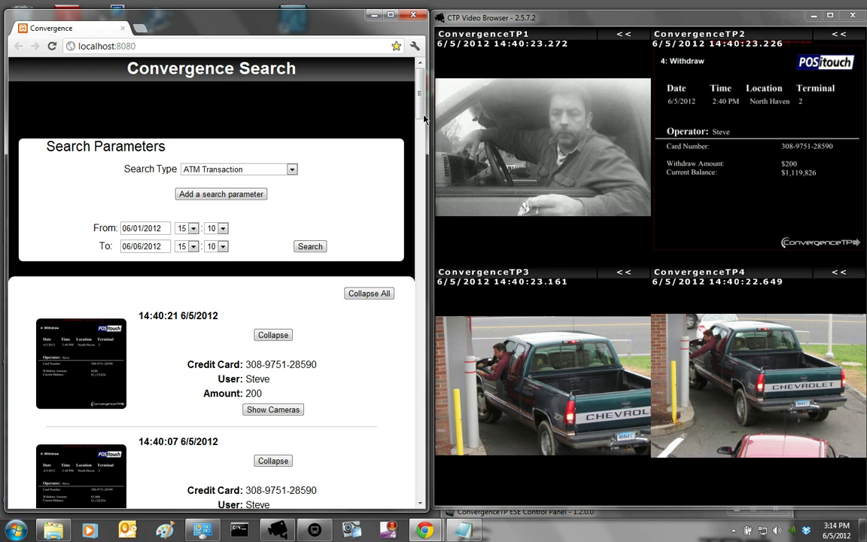
pyautogui.scroll(-3, 351, 165)
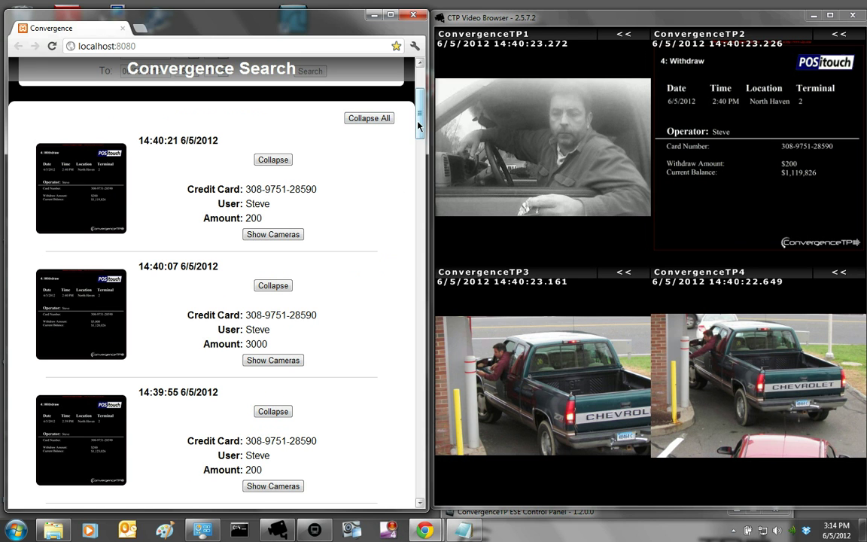
pyautogui.scroll(3, 377, 120)
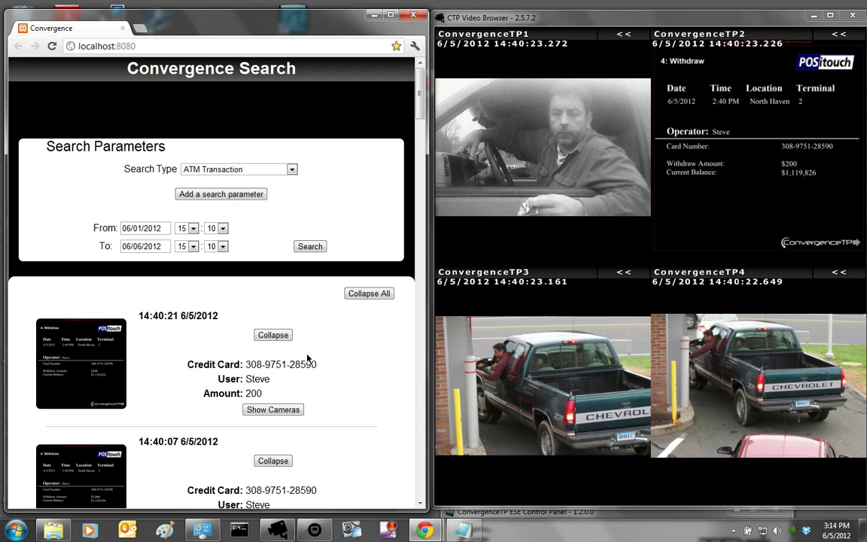
# Add an Amount Withdrawn, Is Equal To criterion to the ATM Transaction search
pyautogui.click(235, 197)
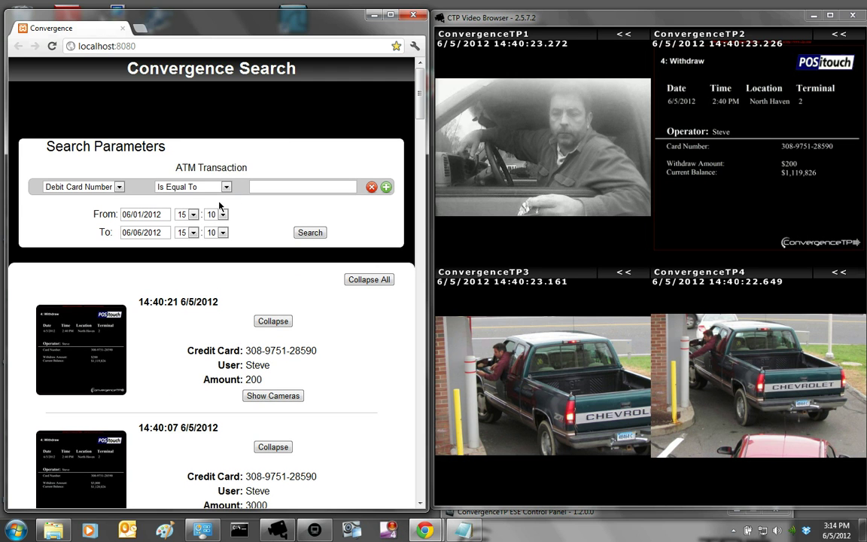
pyautogui.click(119, 187)
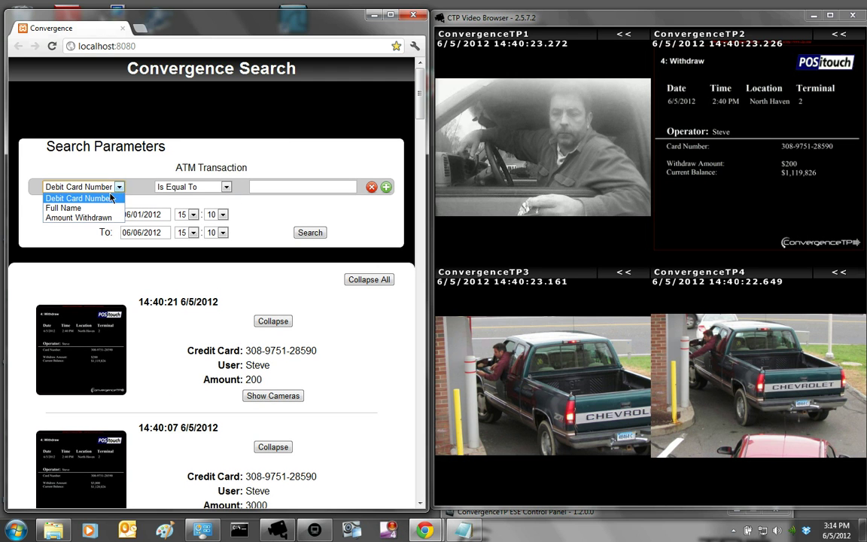
pyautogui.click(77, 217)
pyautogui.moveTo(762, 112)
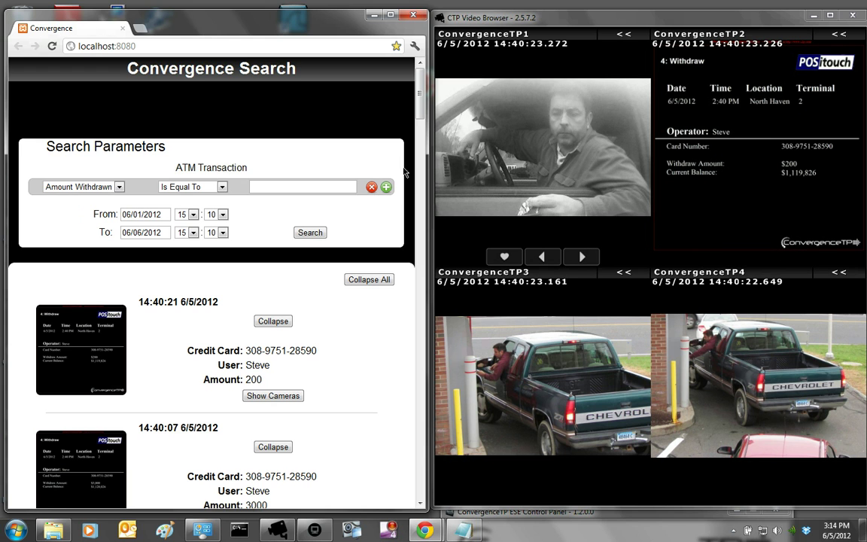
# Add extra criterion rows, then remove them with the red X
pyautogui.click(386, 187)
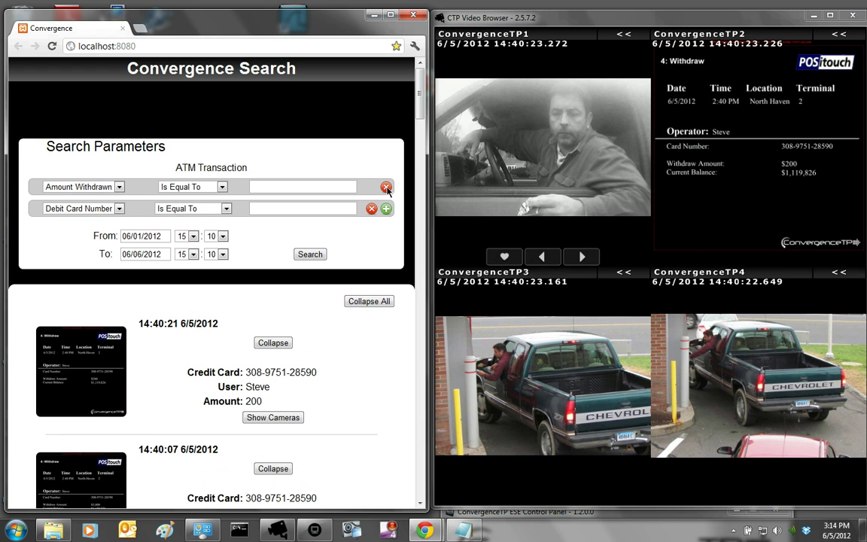
pyautogui.click(386, 209)
pyautogui.click(386, 231)
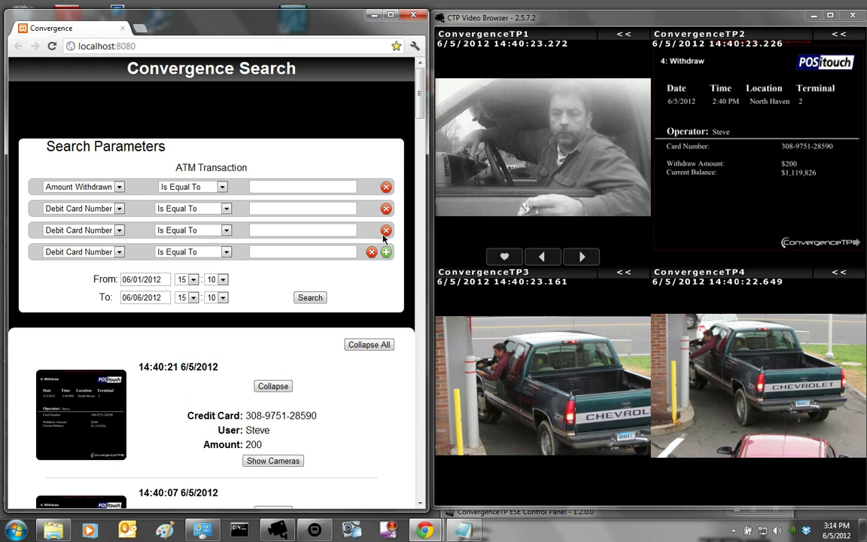
pyautogui.click(118, 253)
pyautogui.click(117, 251)
pyautogui.click(370, 253)
pyautogui.click(371, 230)
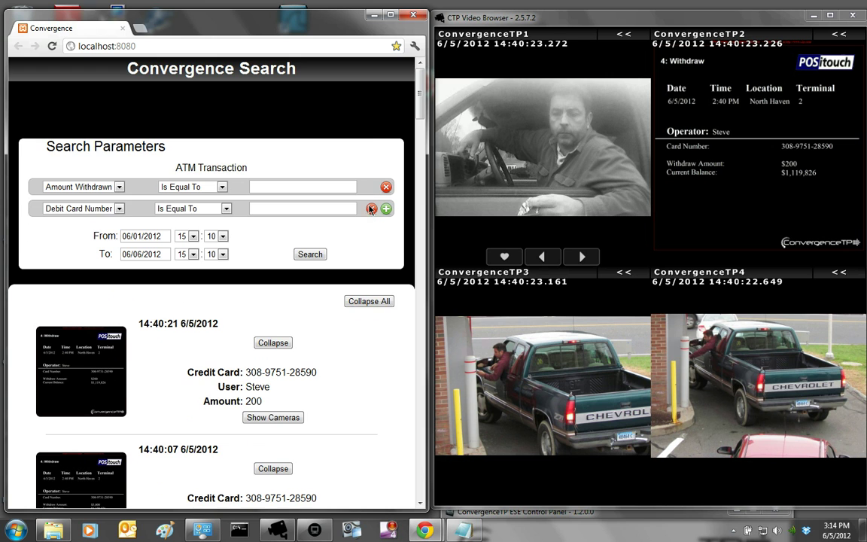
pyautogui.click(370, 209)
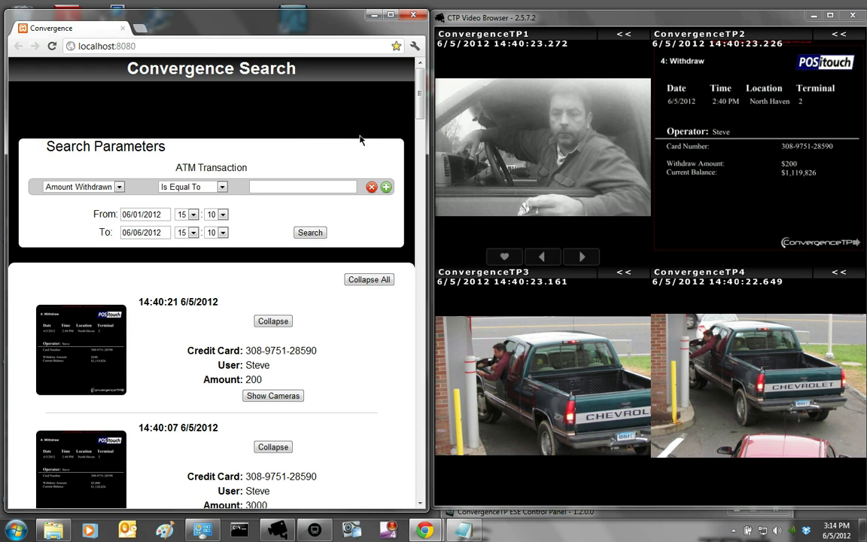
# Filter on Amount Withdrawn Is Greater Than 40 and rerun the search
pyautogui.click(221, 187)
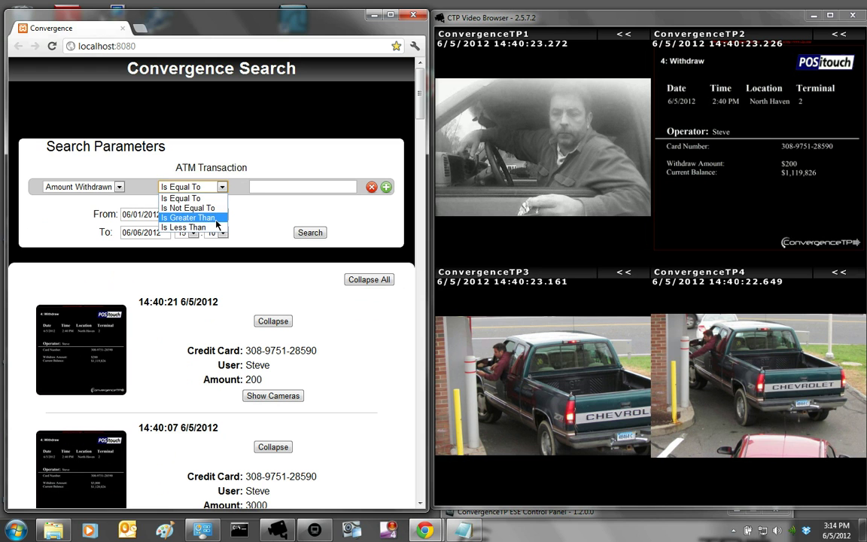
pyautogui.click(217, 214)
pyautogui.click(298, 184)
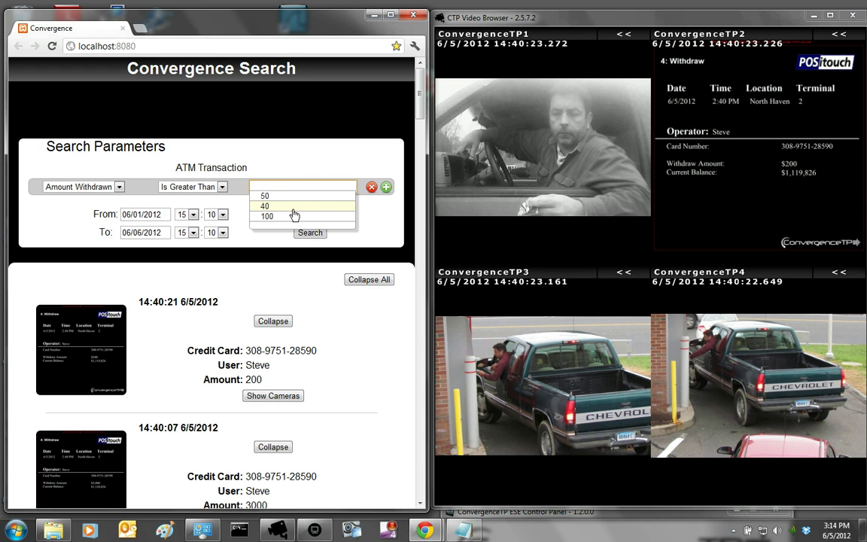
pyautogui.click(316, 234)
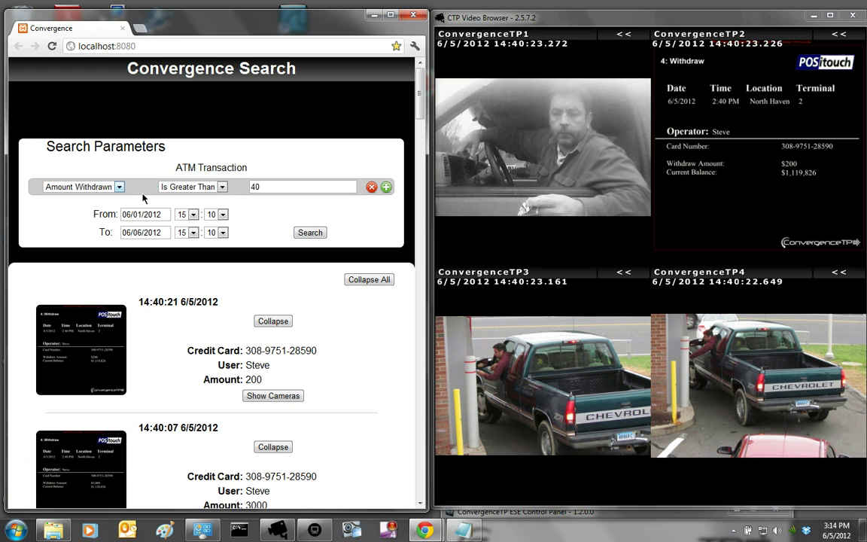
pyautogui.click(312, 233)
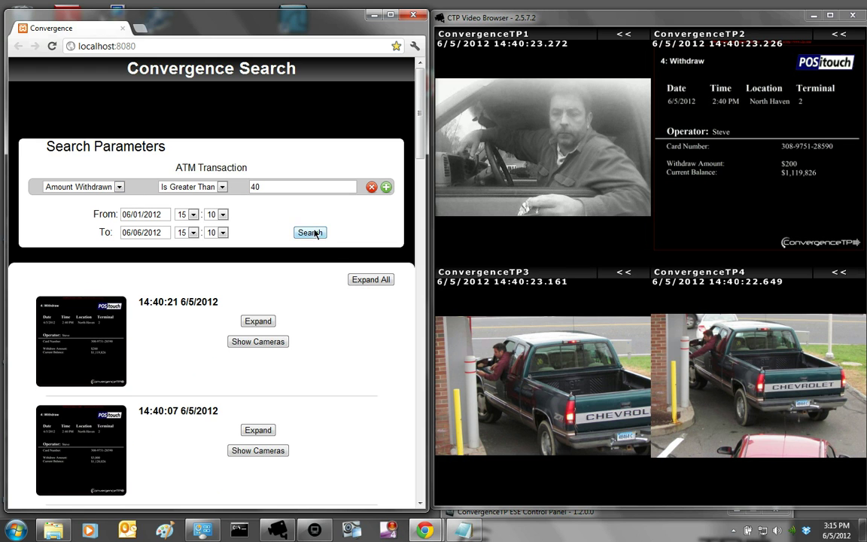
# Expand all refreshed results to show amounts 200, 3000 and 200
pyautogui.click(371, 280)
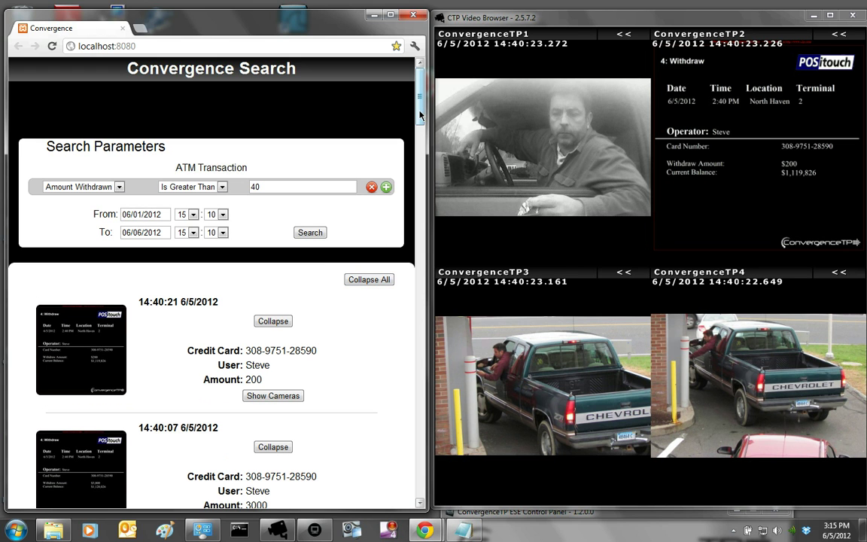
pyautogui.scroll(-3, 310, 211)
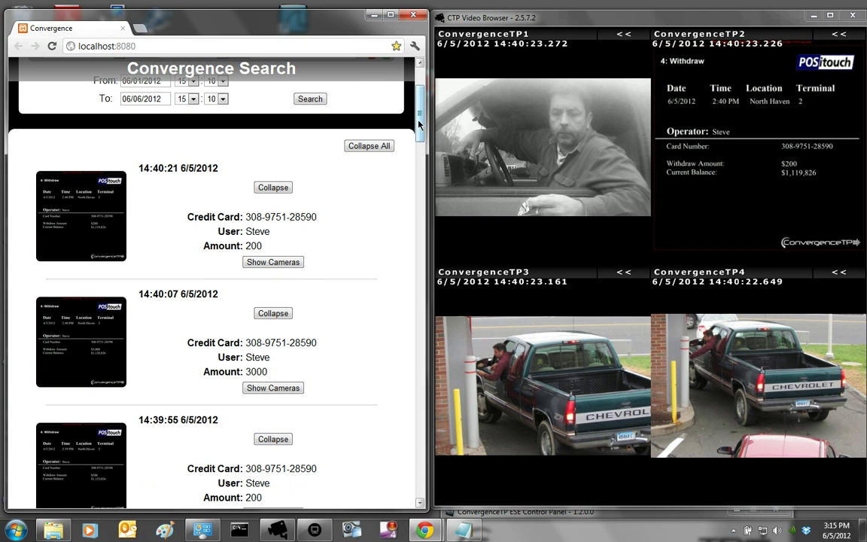
pyautogui.scroll(2, 418, 114)
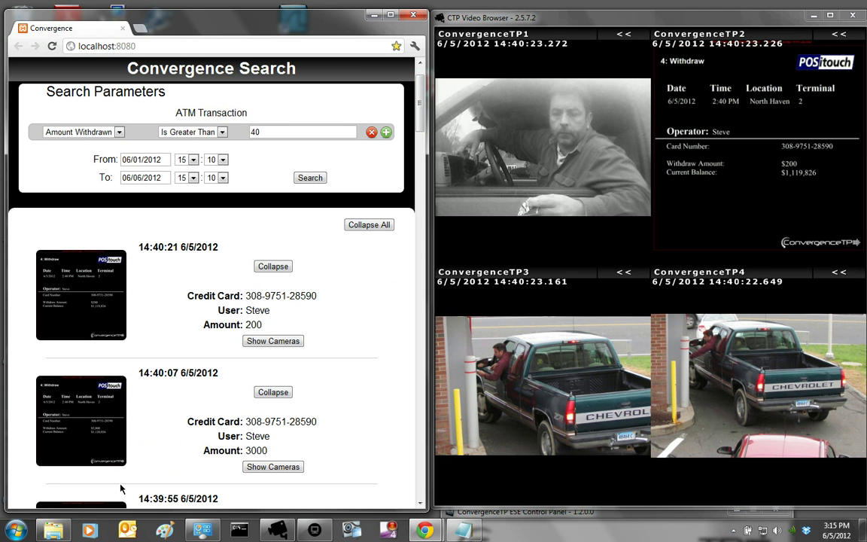
# Replay the $3,000 withdrawal at 14:40:11, enlarging and restoring the TP2 pane, then close the overlay
pyautogui.click(78, 442)
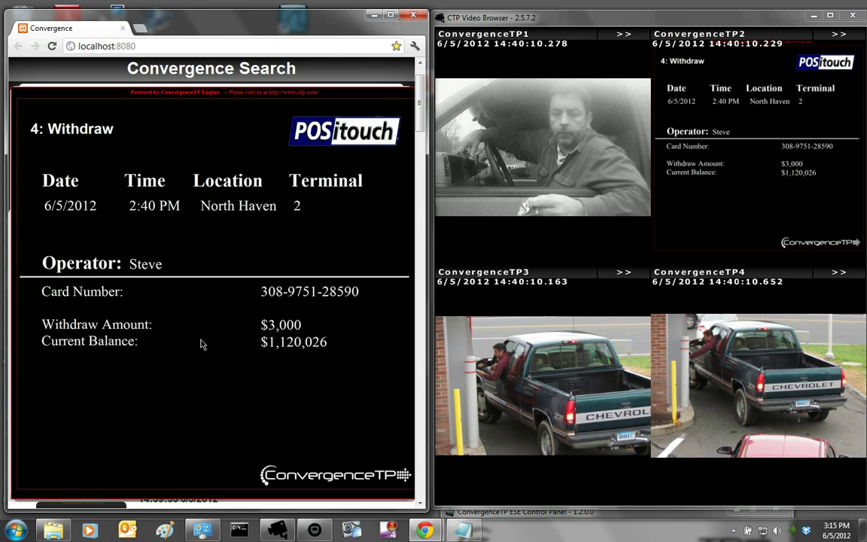
pyautogui.click(839, 35)
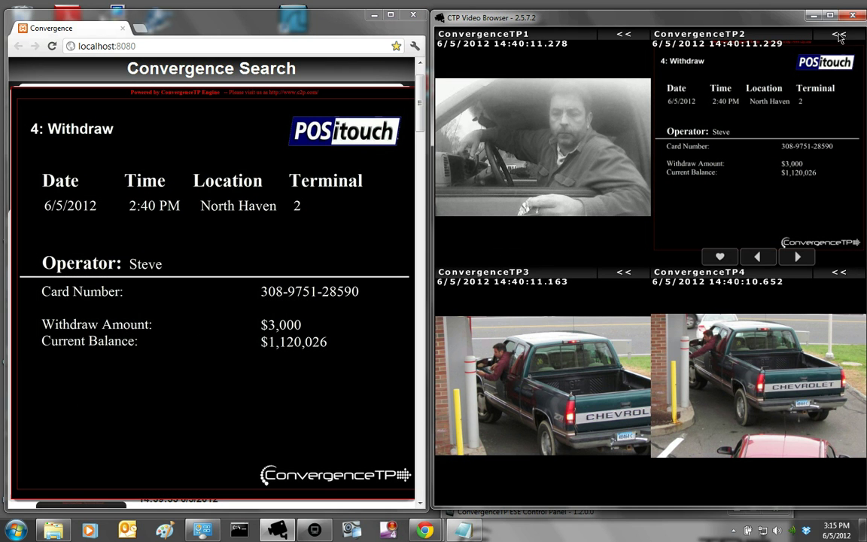
pyautogui.click(839, 36)
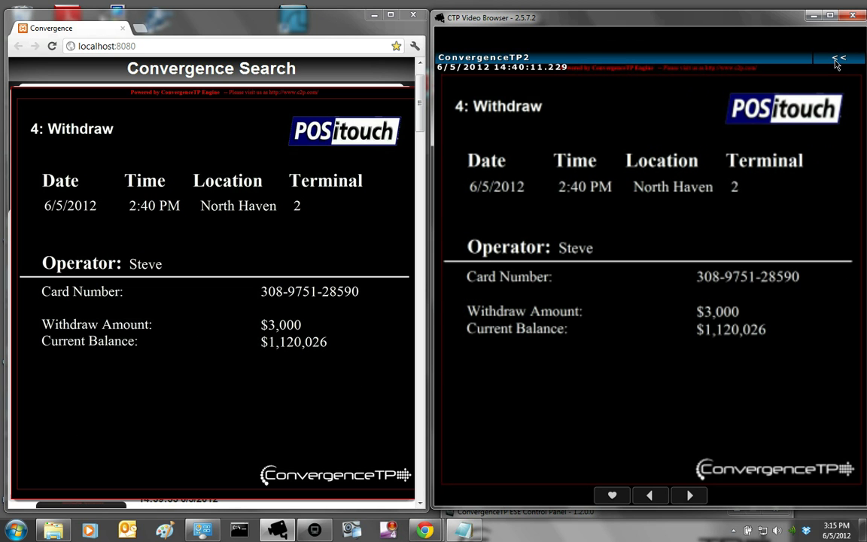
pyautogui.doubleClick(753, 58)
pyautogui.click(170, 331)
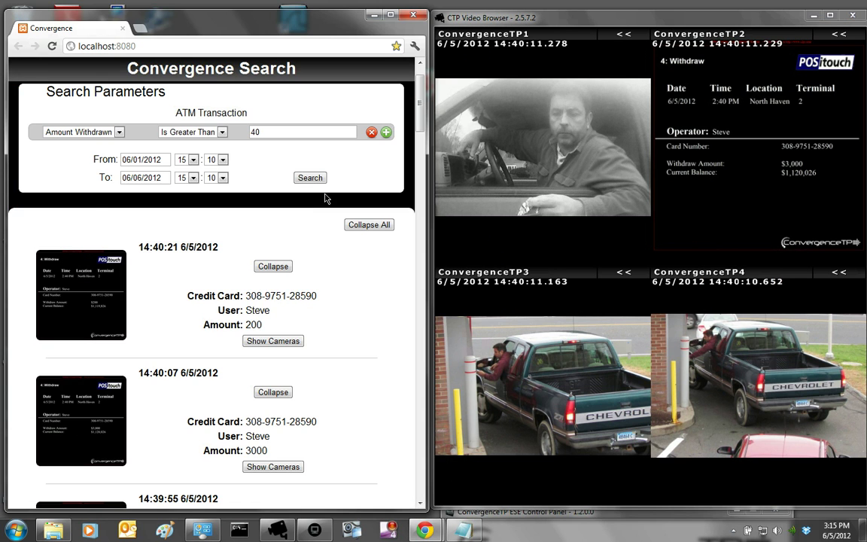
pyautogui.scroll(1, 376, 105)
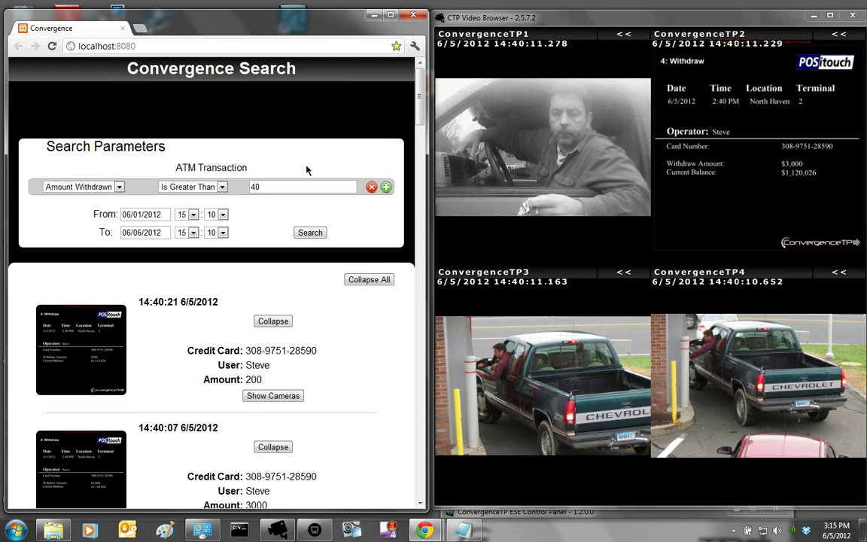